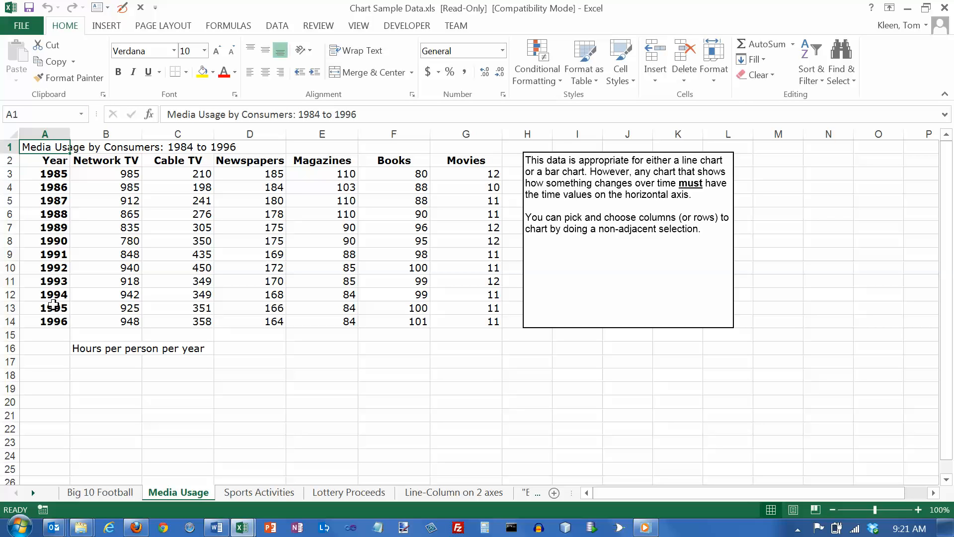
# Step: Select the Year, Newspapers and Magazines columns (A2:A14 and D2:E14) and insert a 2-D line chart with markers
pyautogui.moveTo(52, 161); pyautogui.dragTo(48, 326)
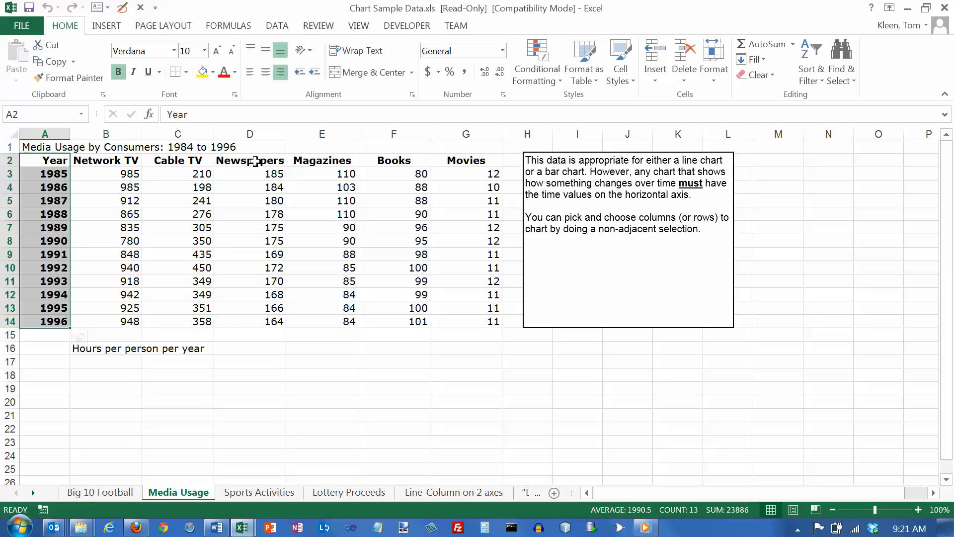
pyautogui.moveTo(255, 160); pyautogui.dragTo(309, 316)
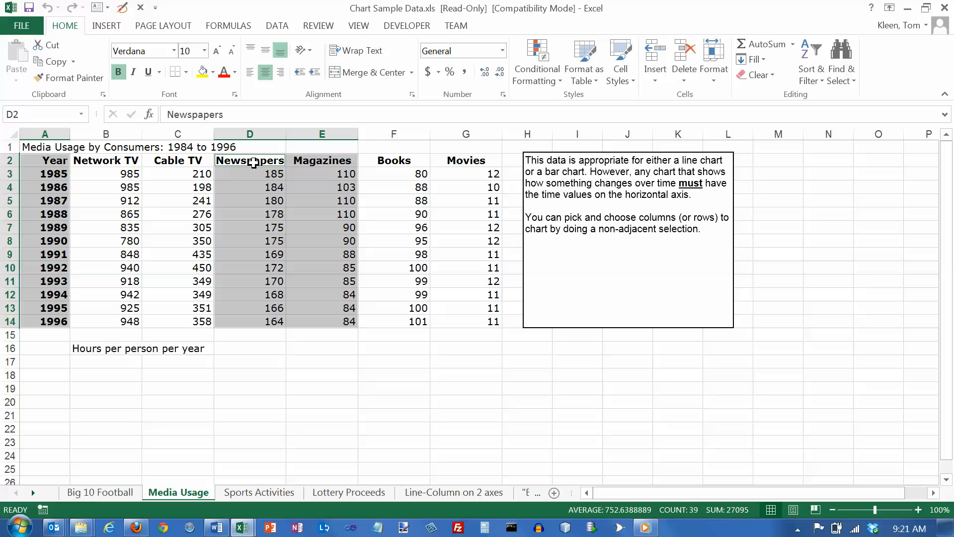
pyautogui.click(51, 160)
pyautogui.moveTo(47, 188); pyautogui.dragTo(47, 321)
pyautogui.moveTo(249, 160); pyautogui.dragTo(52, 321)
pyautogui.moveTo(251, 160); pyautogui.dragTo(315, 312)
pyautogui.click(110, 28)
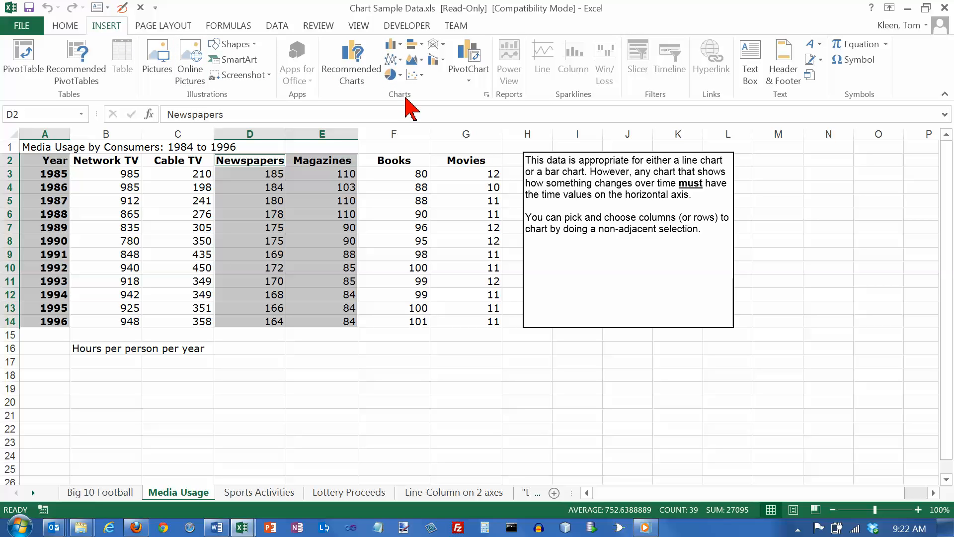
pyautogui.click(401, 60)
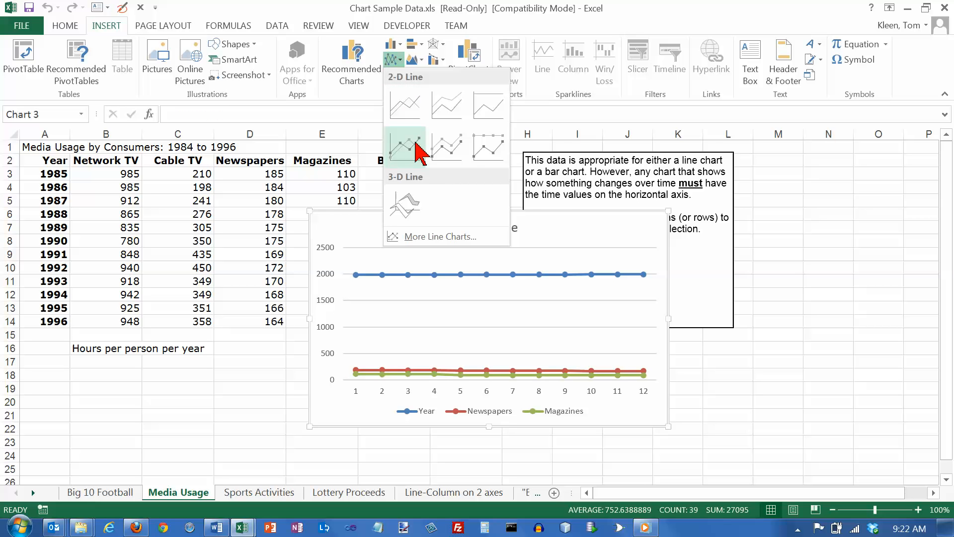
pyautogui.click(416, 146)
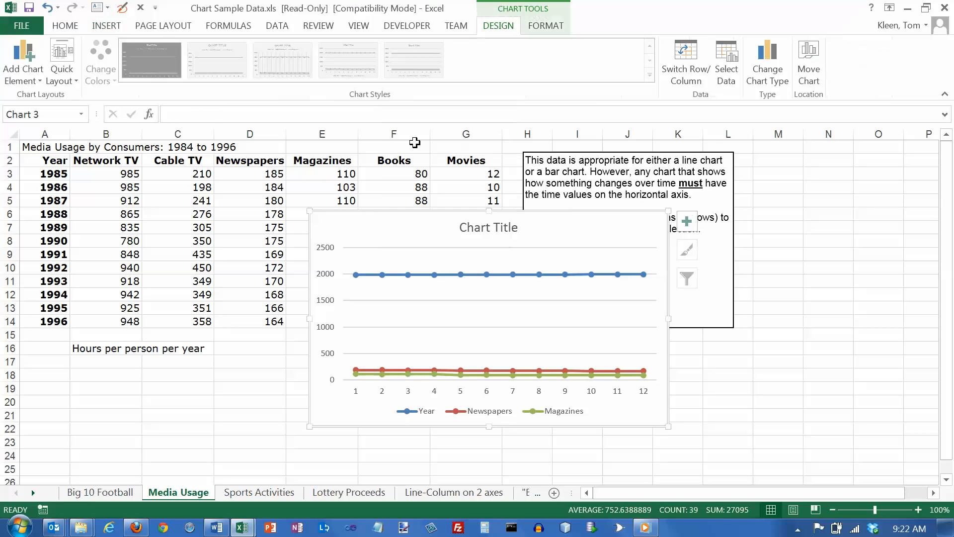
# Step: Move the chart to a new chart sheet named Chart3
pyautogui.click(813, 61)
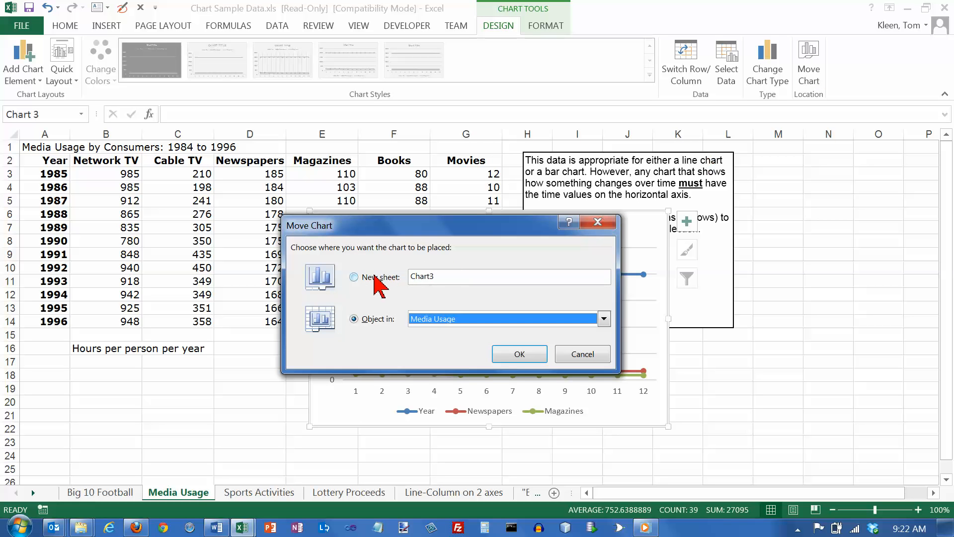
pyautogui.click(354, 276)
pyautogui.click(526, 354)
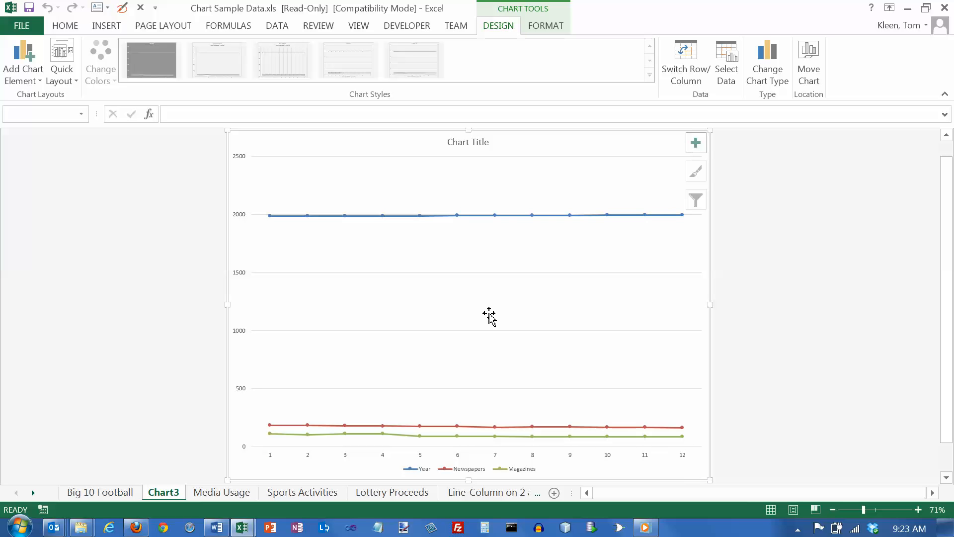
# Step: Remove the Year series from the chart's data source
pyautogui.moveTo(446, 218)
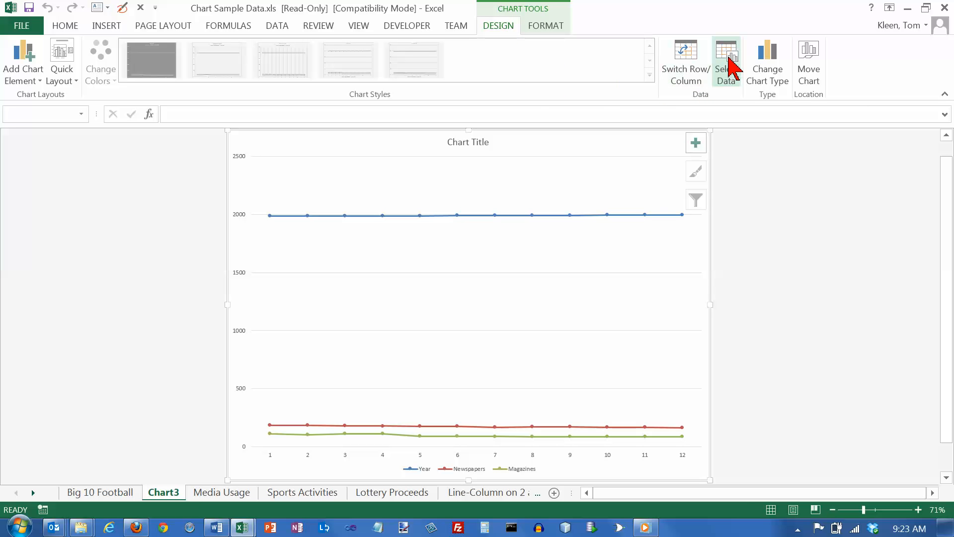
pyautogui.click(731, 67)
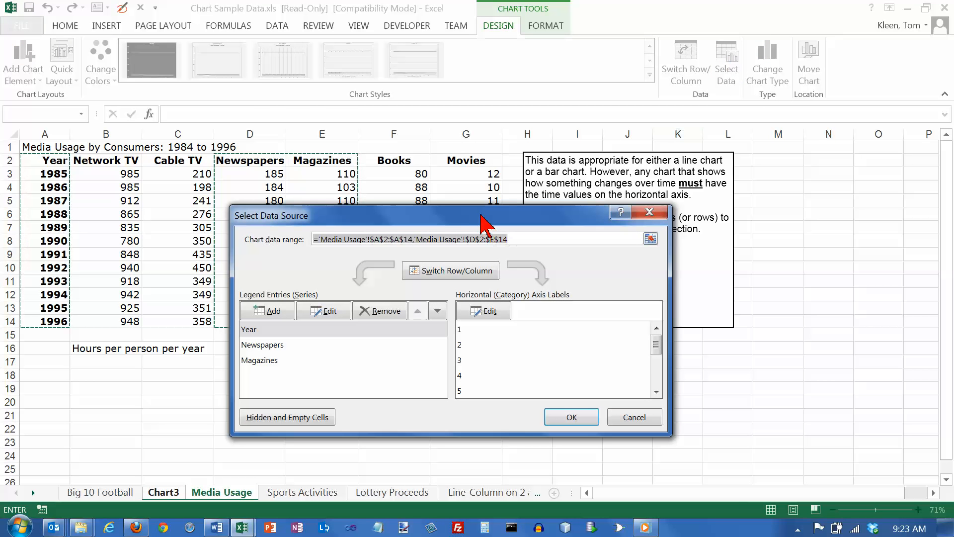
pyautogui.moveTo(492, 215); pyautogui.dragTo(624, 163)
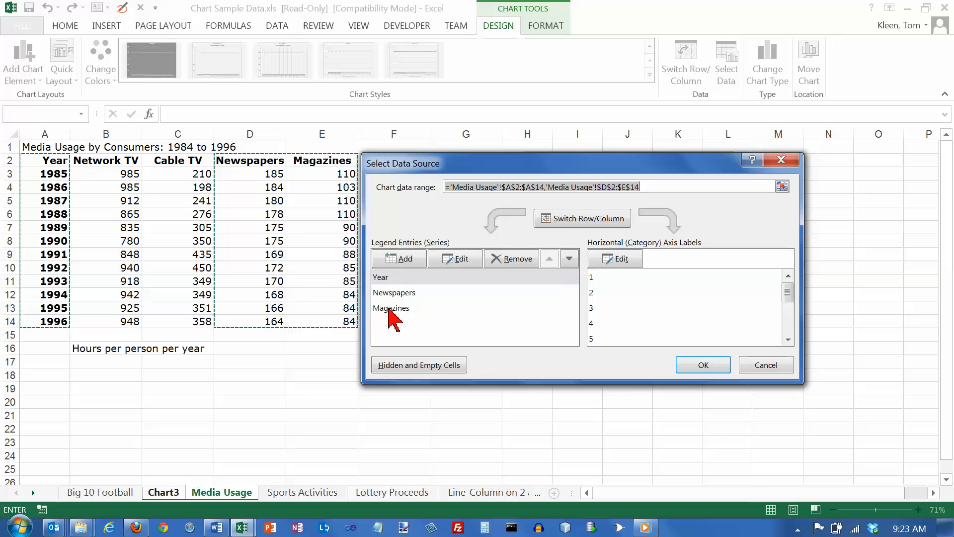
pyautogui.click(383, 277)
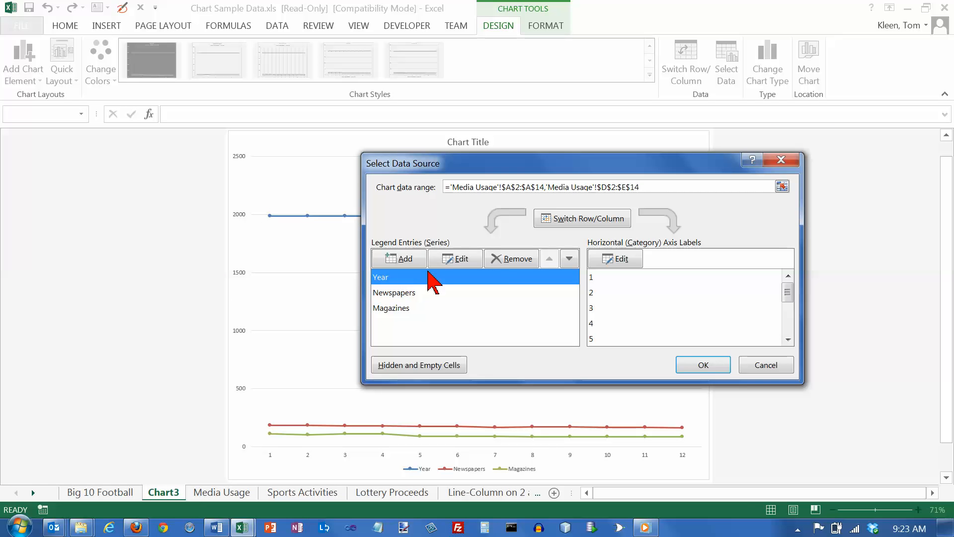
pyautogui.click(511, 264)
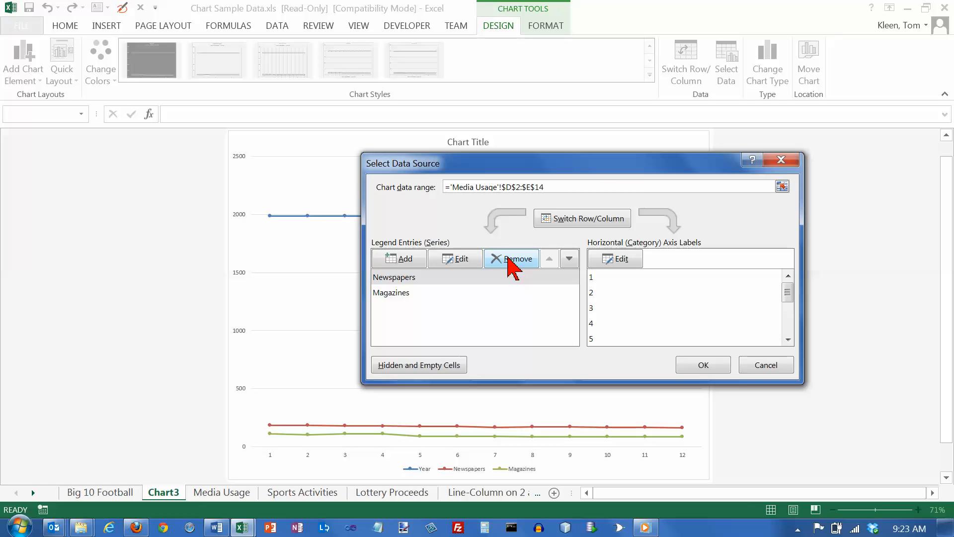
pyautogui.moveTo(562, 168); pyautogui.dragTo(404, 188)
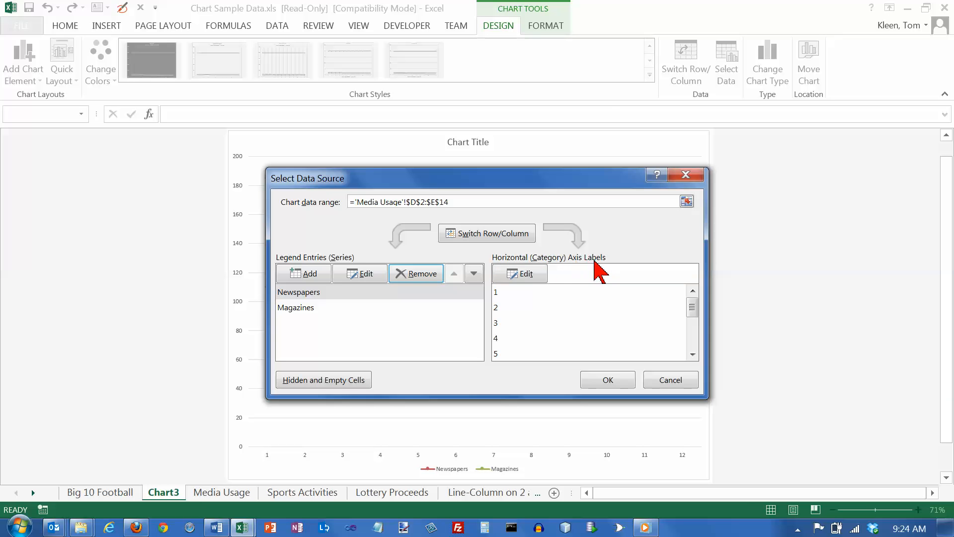
# Step: Set the horizontal axis labels to the years in 'Media Usage'!A3:A14 and confirm the data source
pyautogui.click(522, 284)
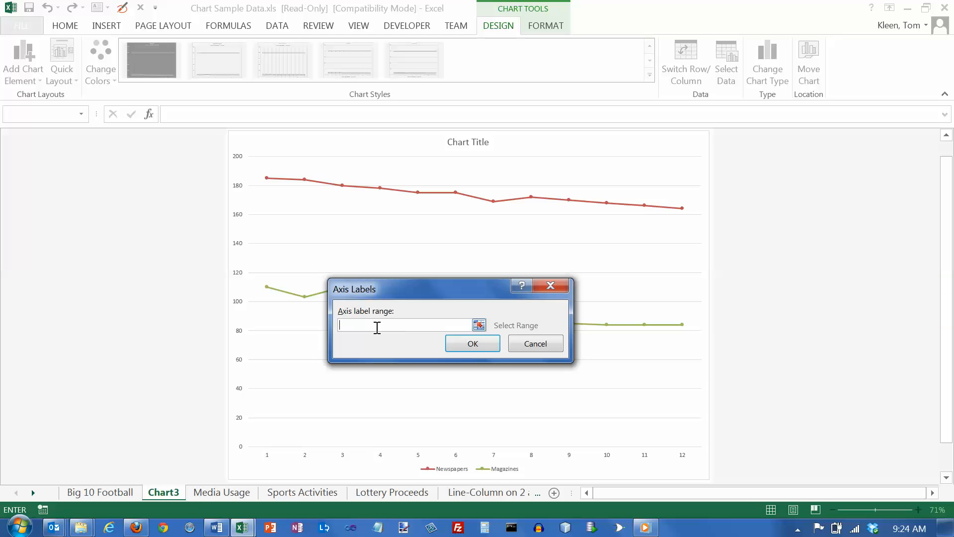
pyautogui.click(479, 325)
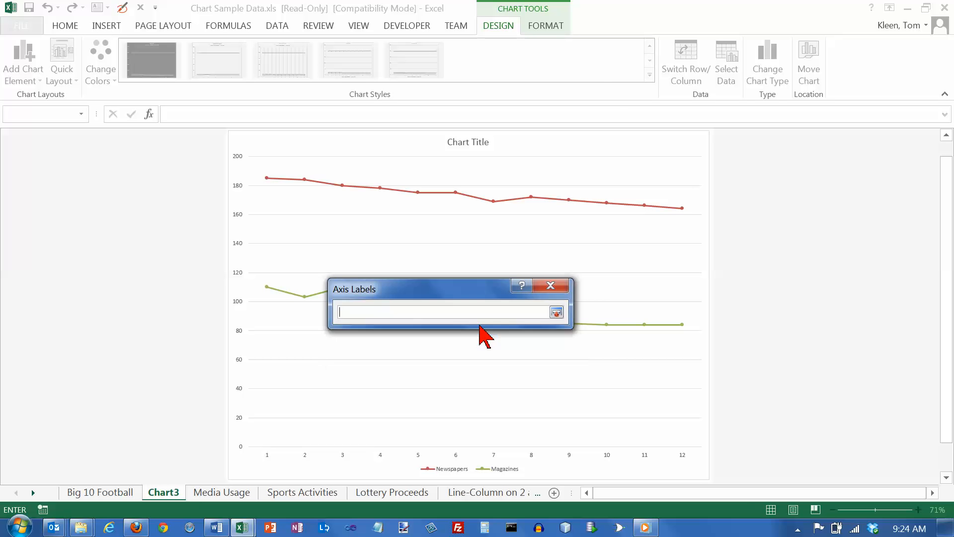
pyautogui.click(229, 493)
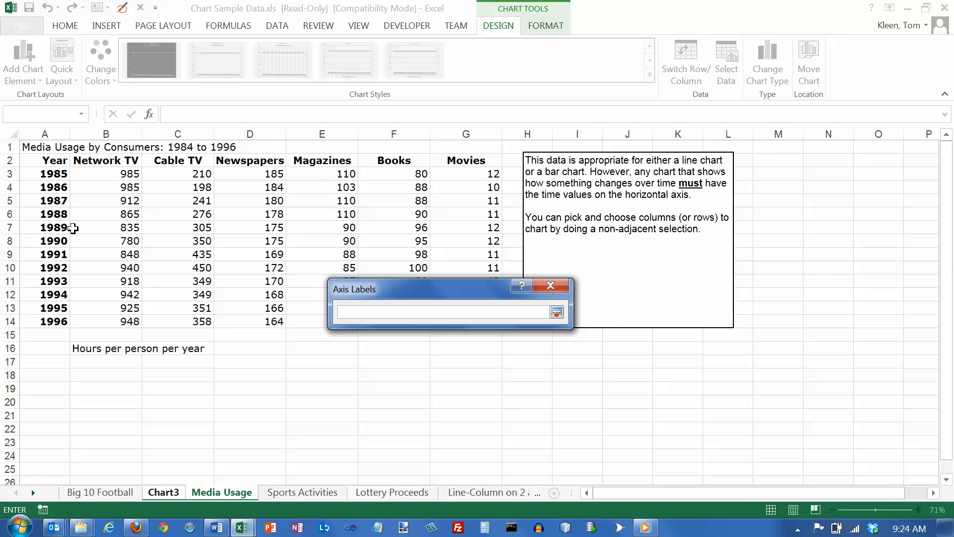
pyautogui.moveTo(49, 175); pyautogui.dragTo(47, 323)
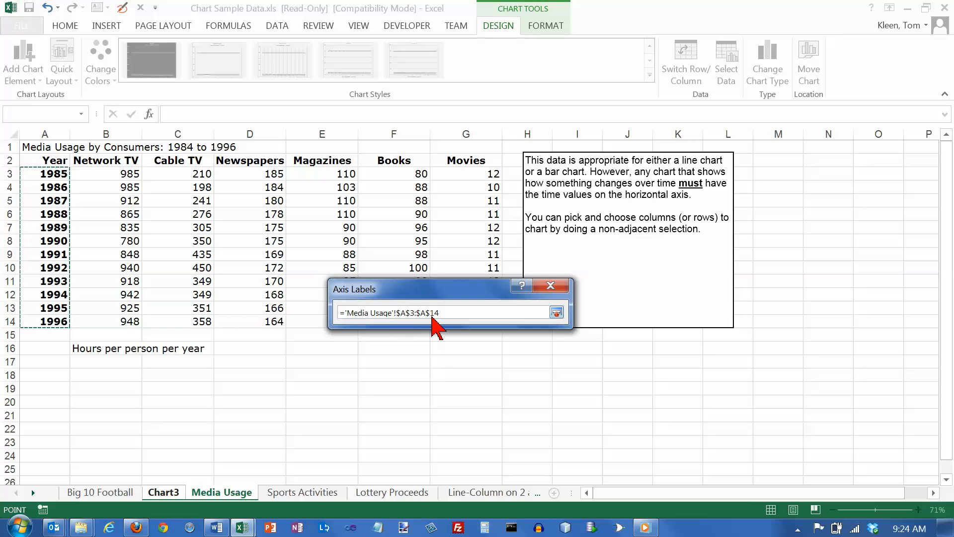
pyautogui.click(555, 313)
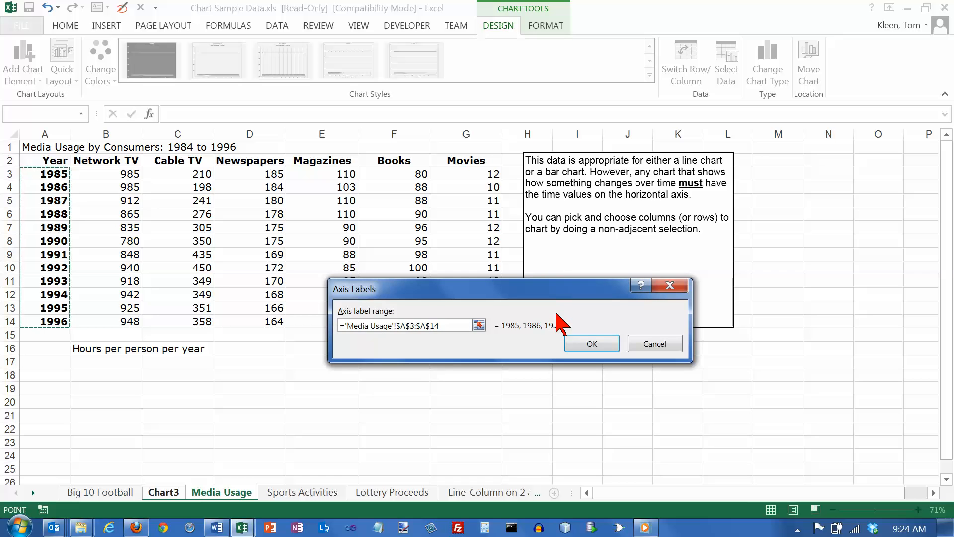
pyautogui.click(593, 344)
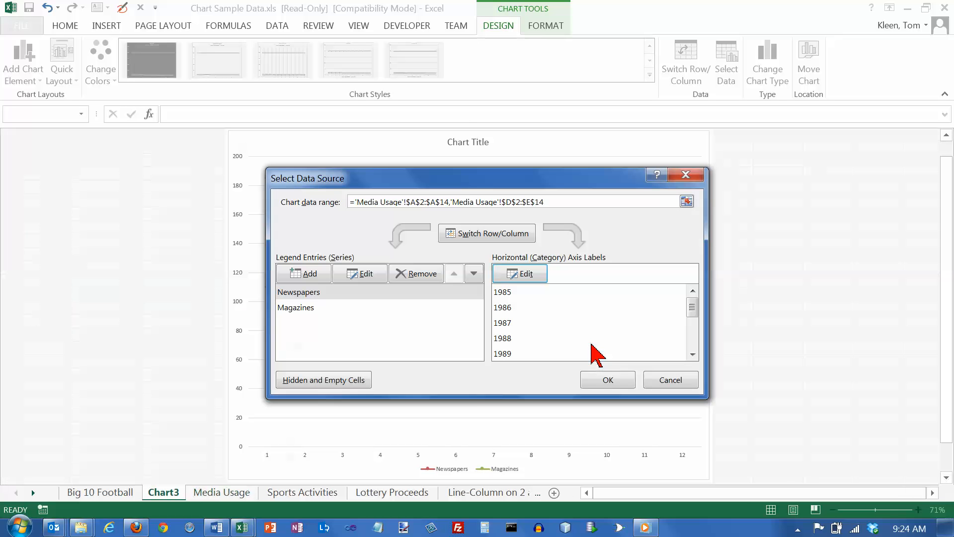
pyautogui.moveTo(426, 178); pyautogui.dragTo(759, 180)
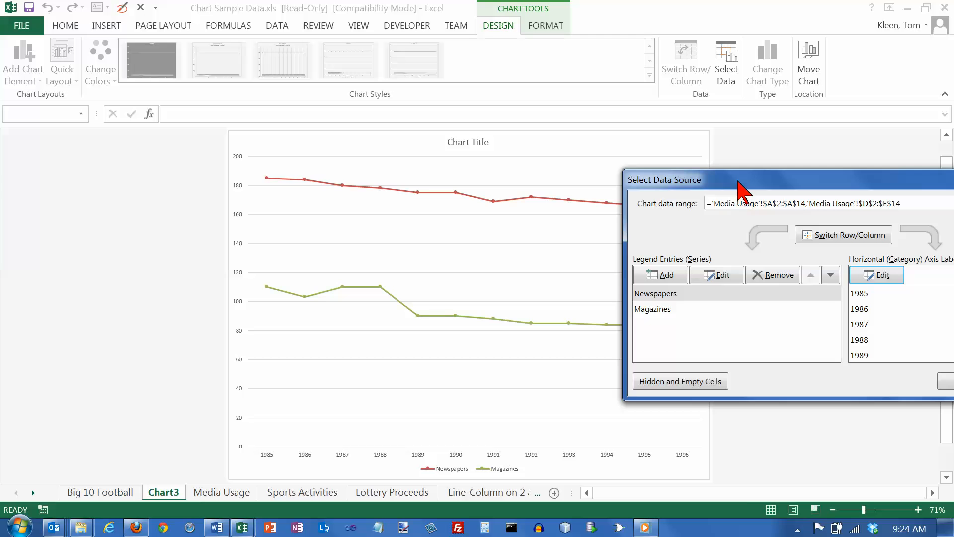
pyautogui.moveTo(738, 182); pyautogui.dragTo(375, 172)
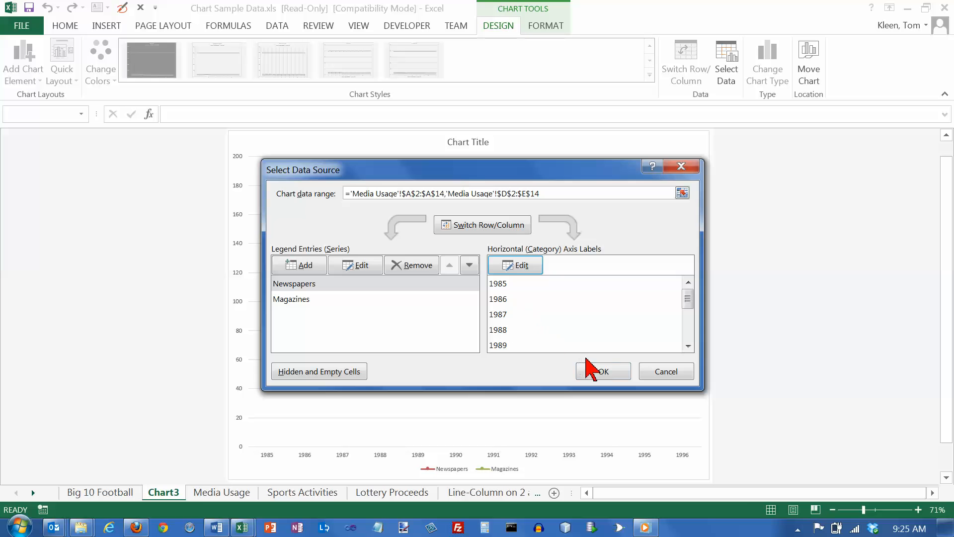
pyautogui.click(602, 374)
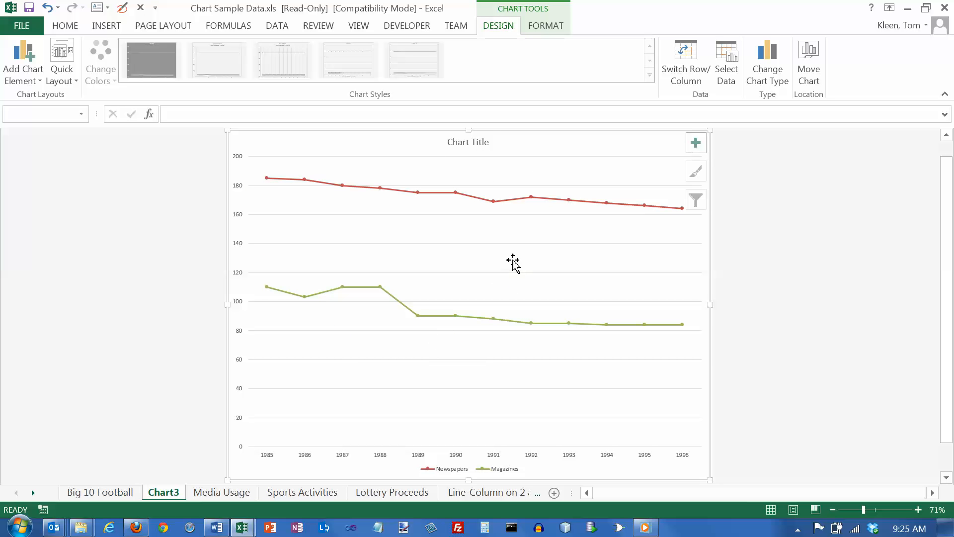
# Step: Change the Magazines series line to a solid line in Format Data Series
pyautogui.moveTo(522, 198)
pyautogui.moveTo(514, 322)
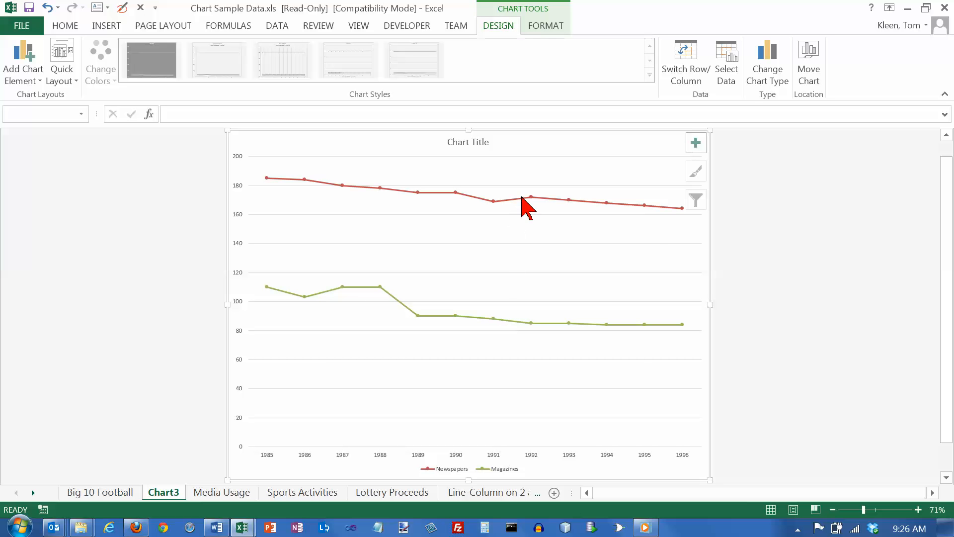
pyautogui.rightClick(509, 320)
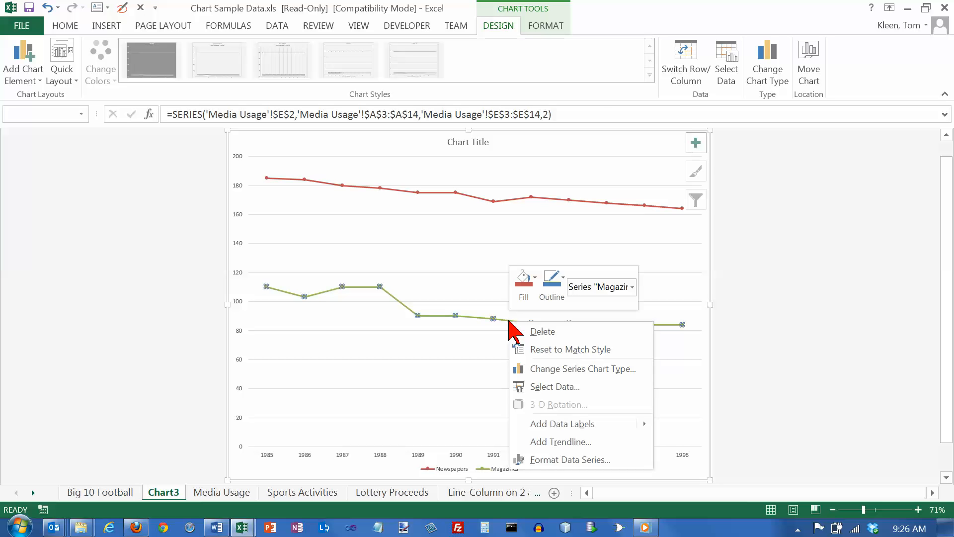
pyautogui.click(575, 460)
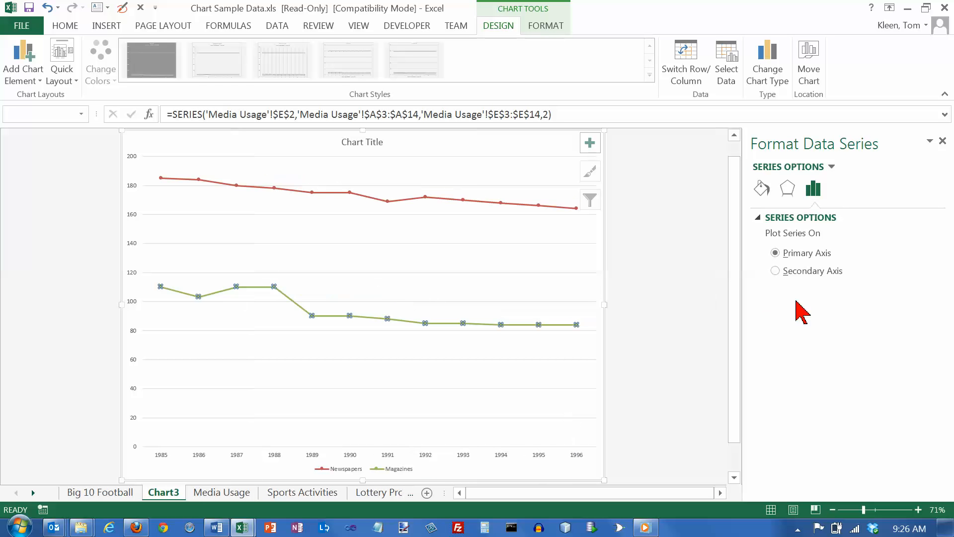
pyautogui.click(762, 189)
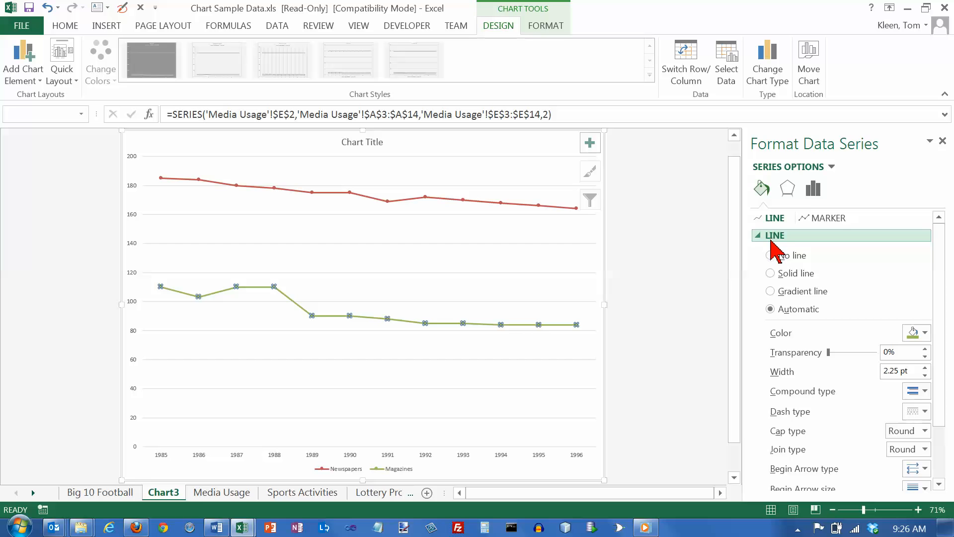
pyautogui.click(771, 273)
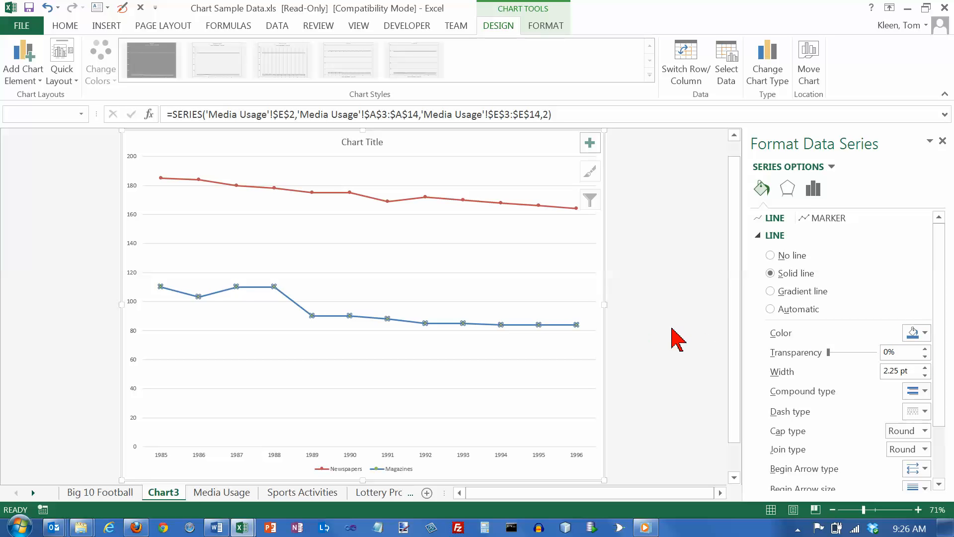
pyautogui.click(943, 141)
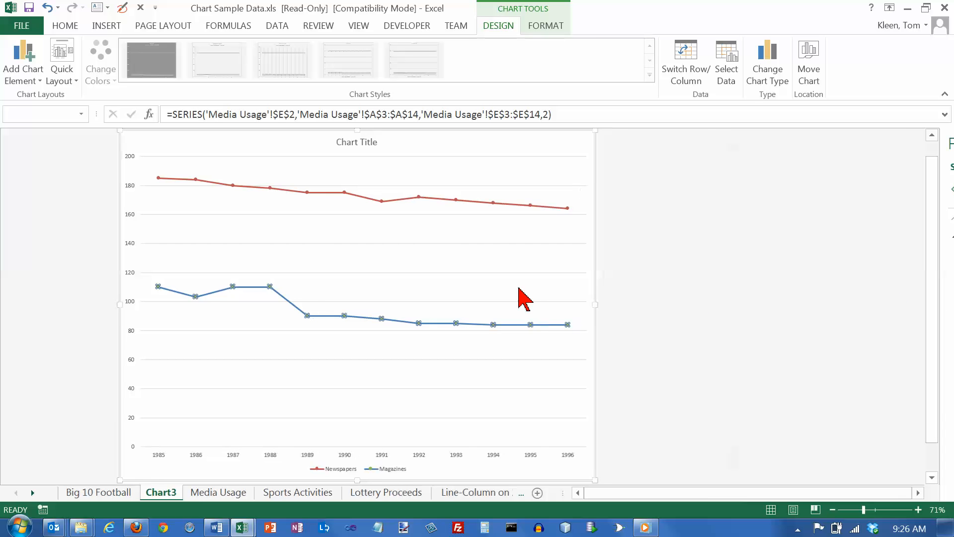
# Step: Give the Magazines series markers a solid fill in Format Data Series, then close the pane
pyautogui.click(492, 260)
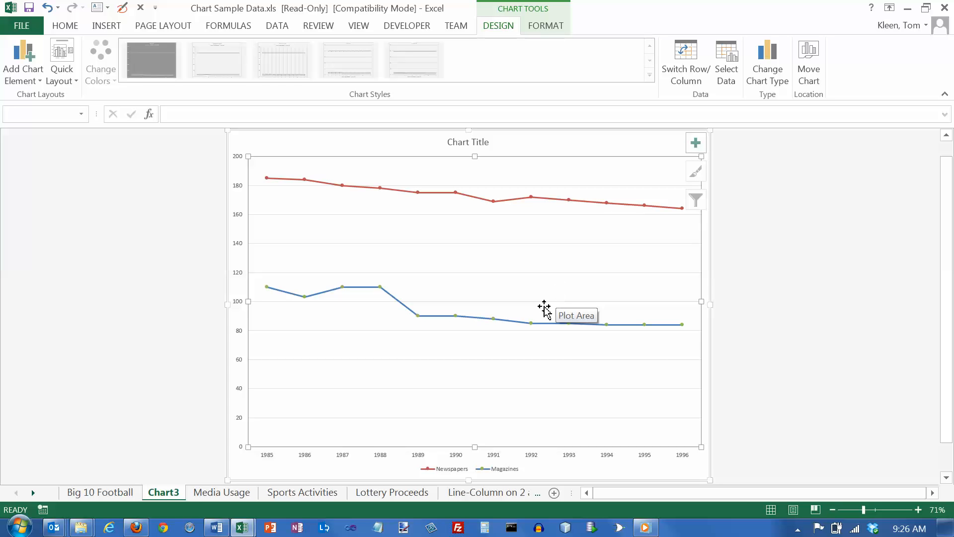
pyautogui.moveTo(528, 323)
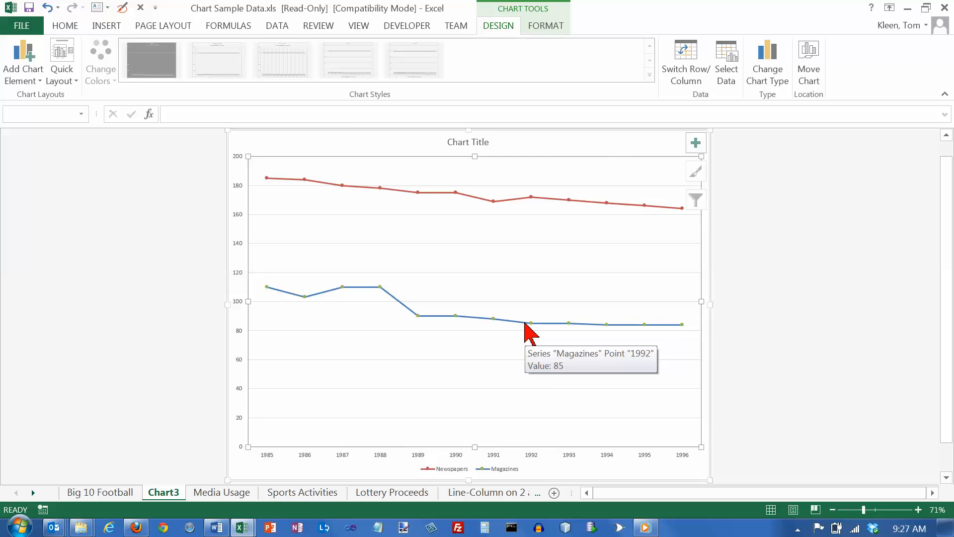
pyautogui.rightClick(525, 323)
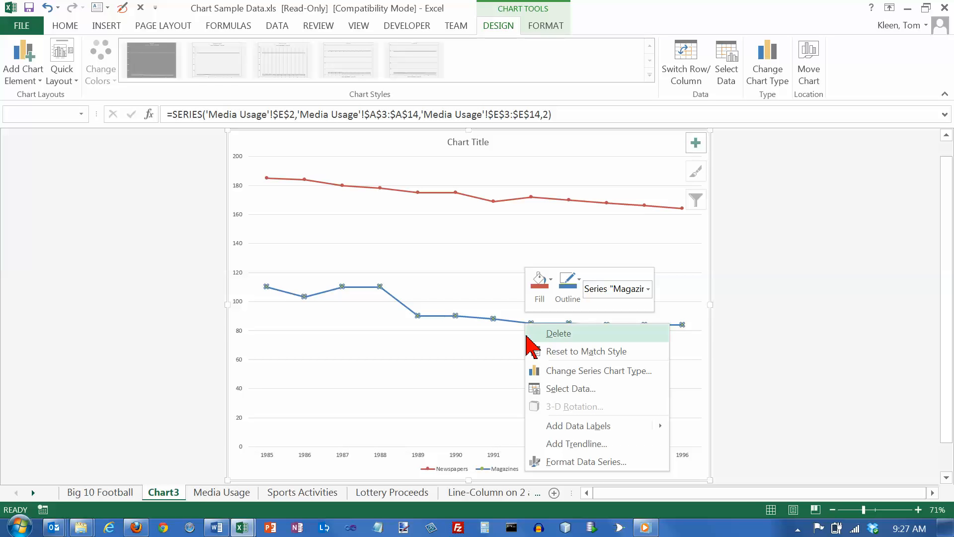
pyautogui.click(589, 462)
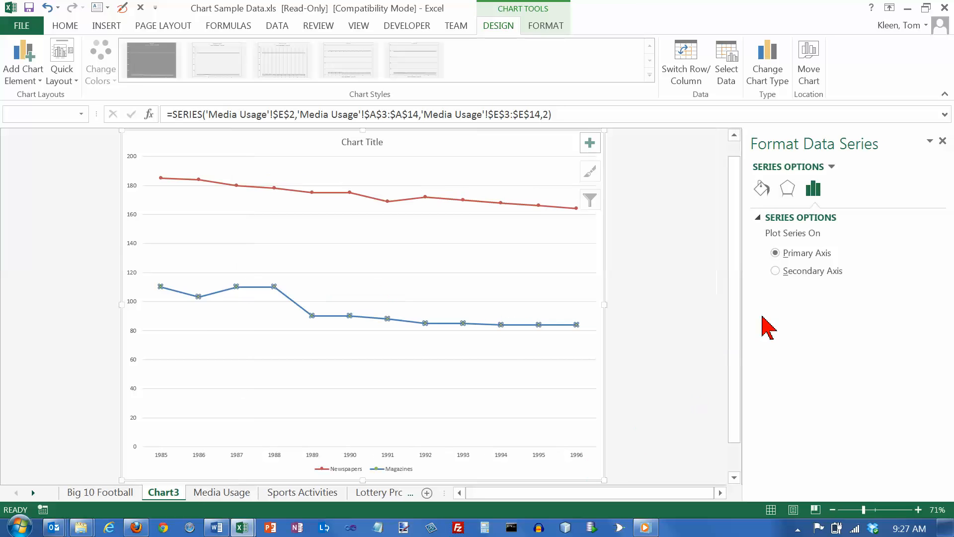
pyautogui.click(763, 188)
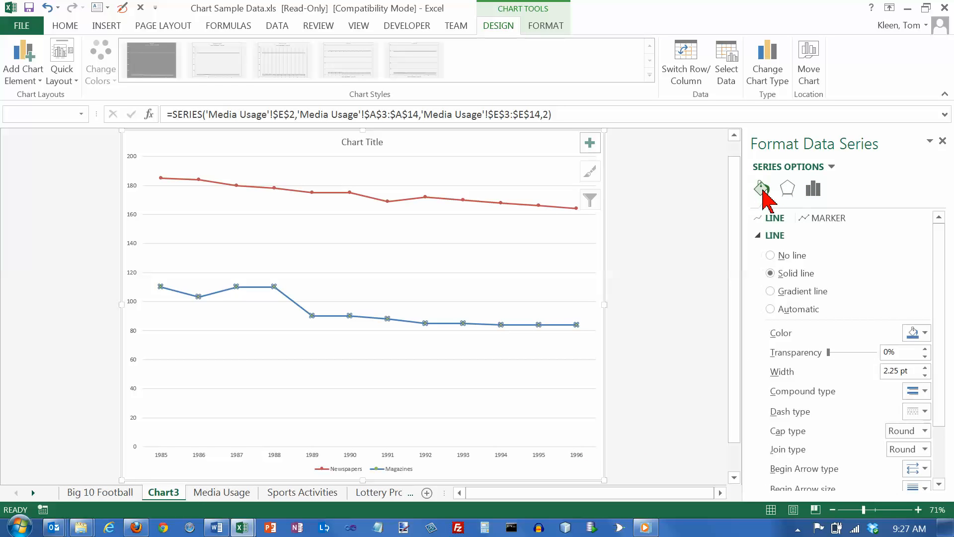
pyautogui.click(829, 219)
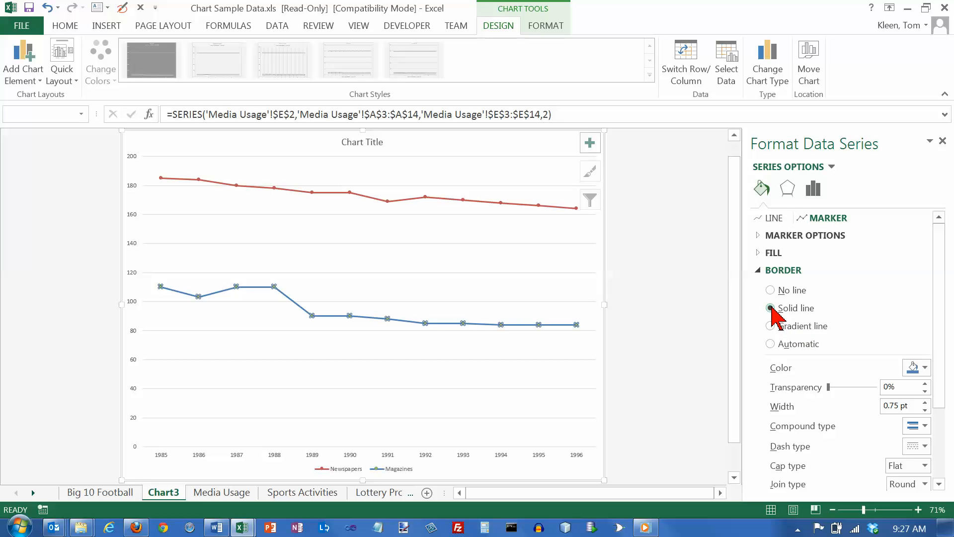
pyautogui.click(925, 371)
pyautogui.click(926, 371)
pyautogui.click(759, 253)
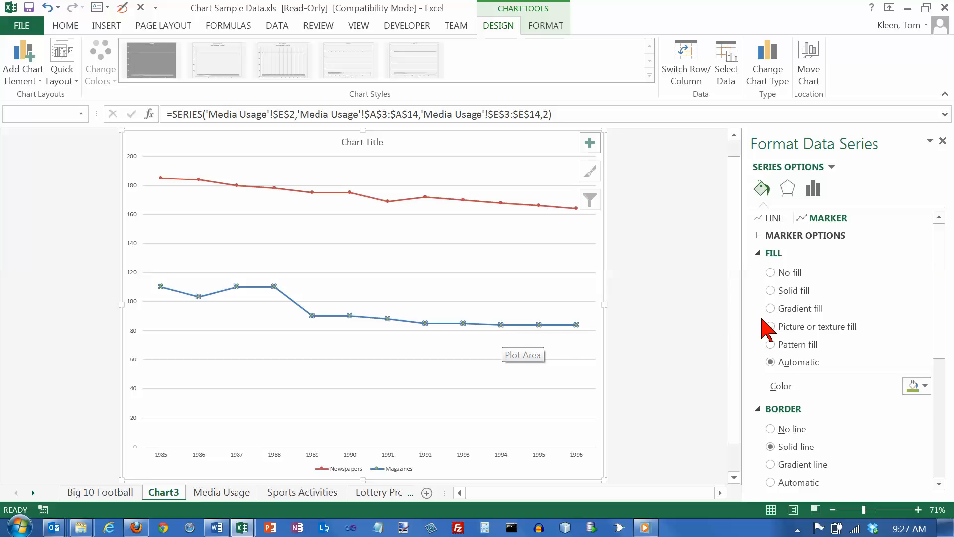
pyautogui.click(771, 290)
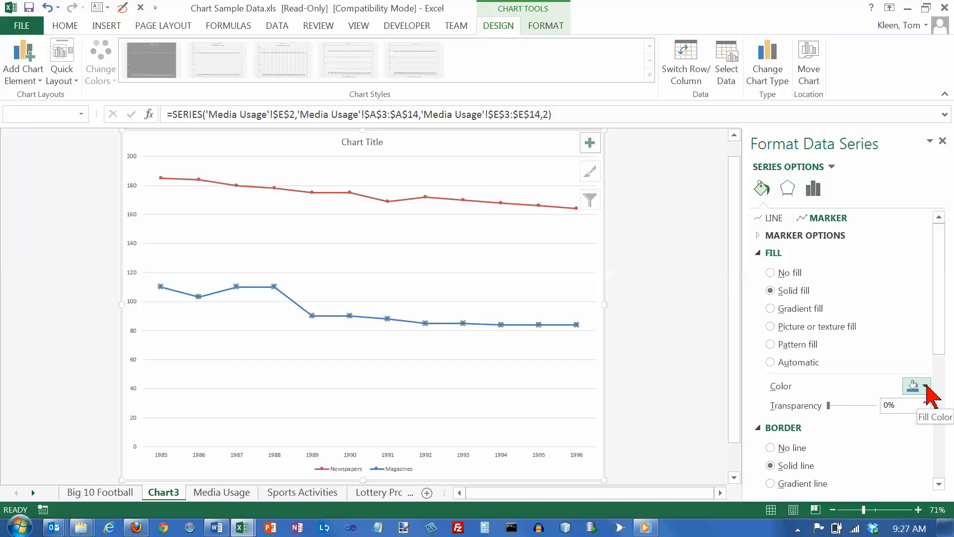
pyautogui.click(943, 142)
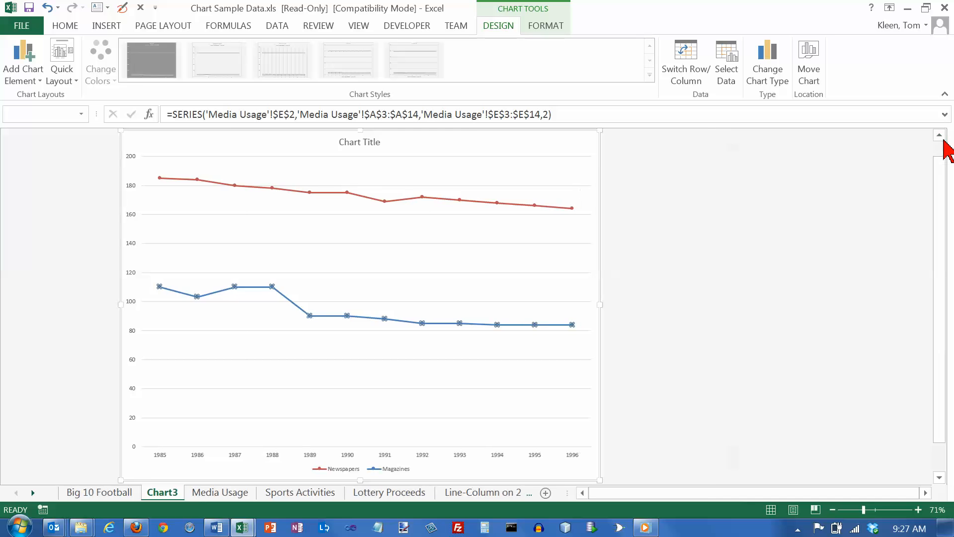
# Step: Select the Magazines data series on the chart again
pyautogui.click(493, 257)
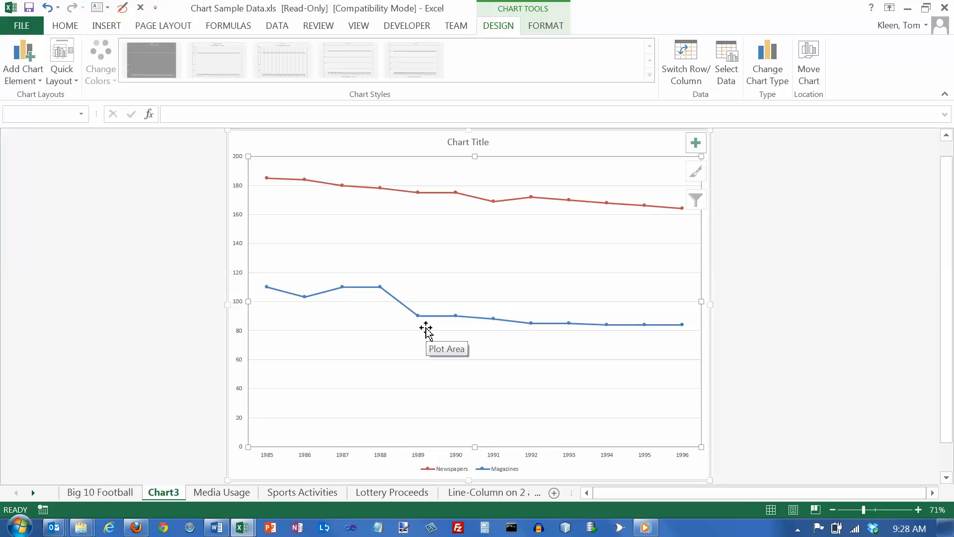
pyautogui.moveTo(437, 323)
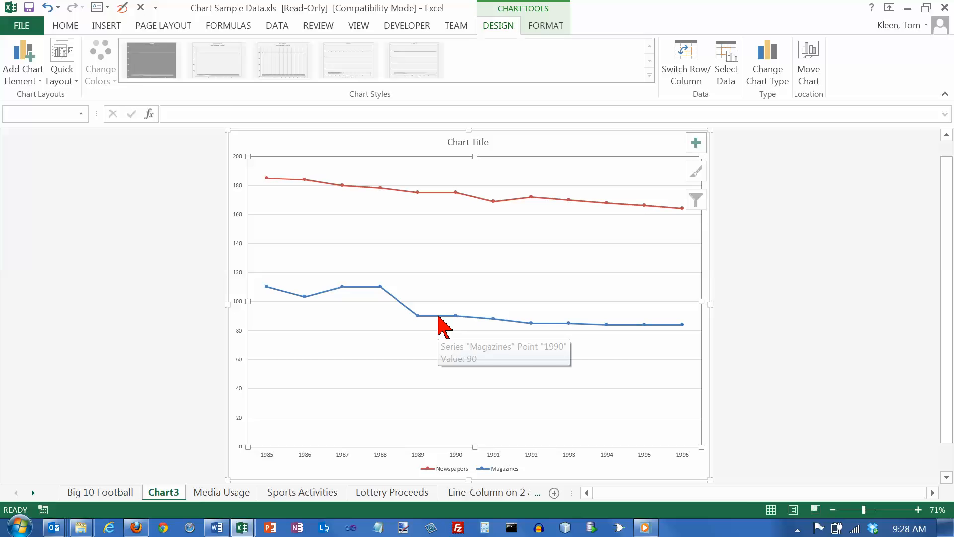
pyautogui.rightClick(463, 318)
pyautogui.click(432, 320)
pyautogui.click(475, 318)
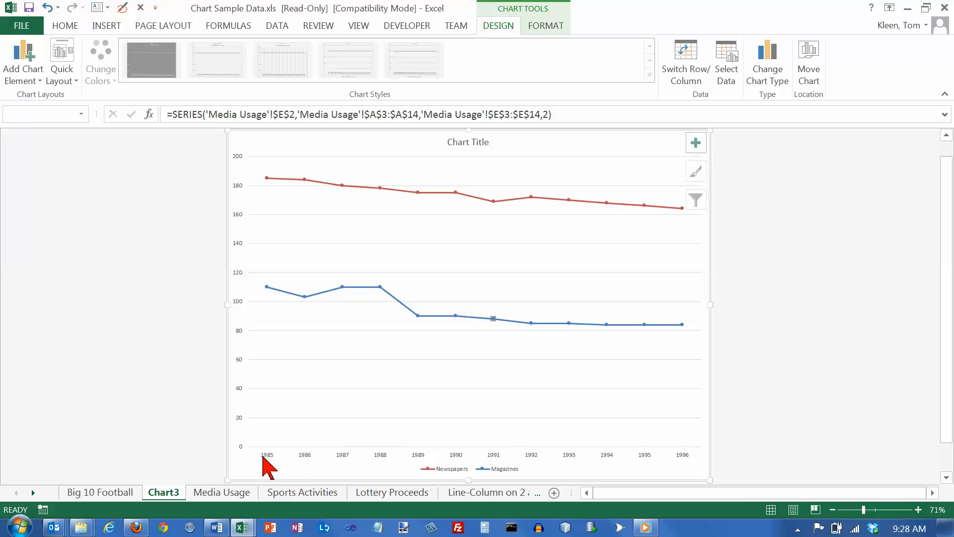